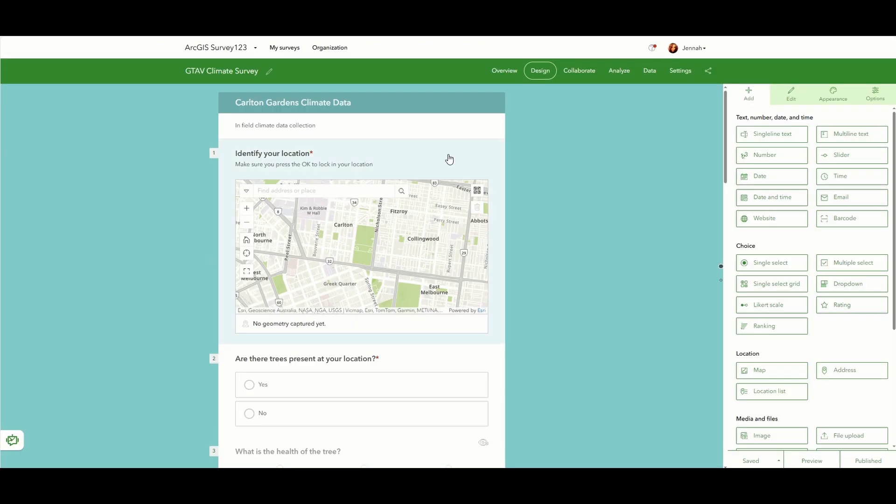
# Look through the questions in the GTAV Climate Survey design.
pyautogui.scroll(-4, 535, 226)
pyautogui.scroll(-15, 536, 225)
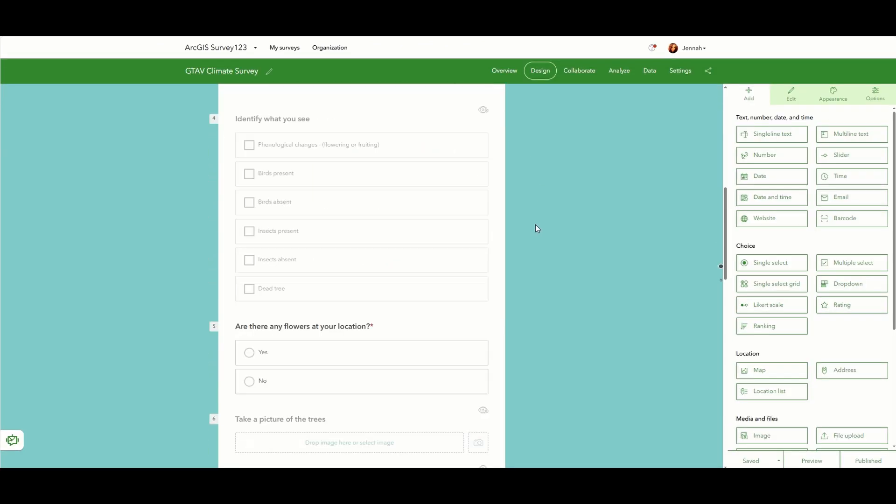
pyautogui.scroll(-6, 534, 232)
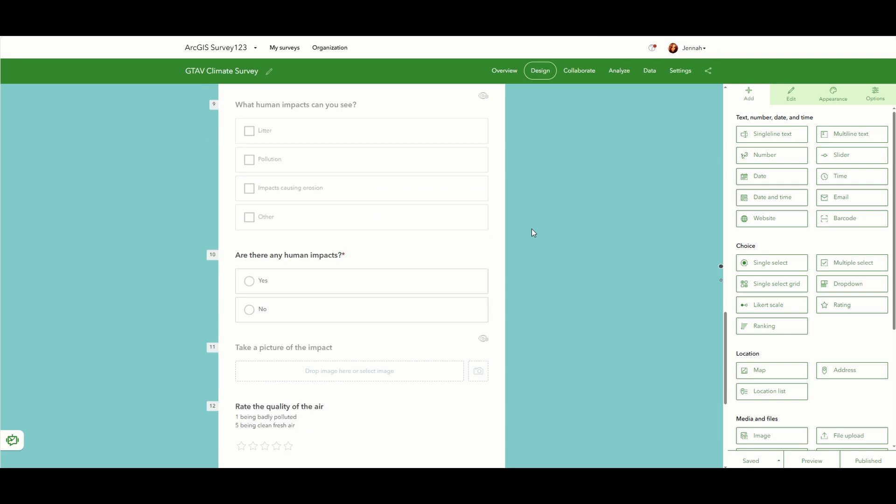
# Examine the survey's analysis results, from the tree presence chart through to the word counts for "Explain your thoughts".
pyautogui.click(616, 70)
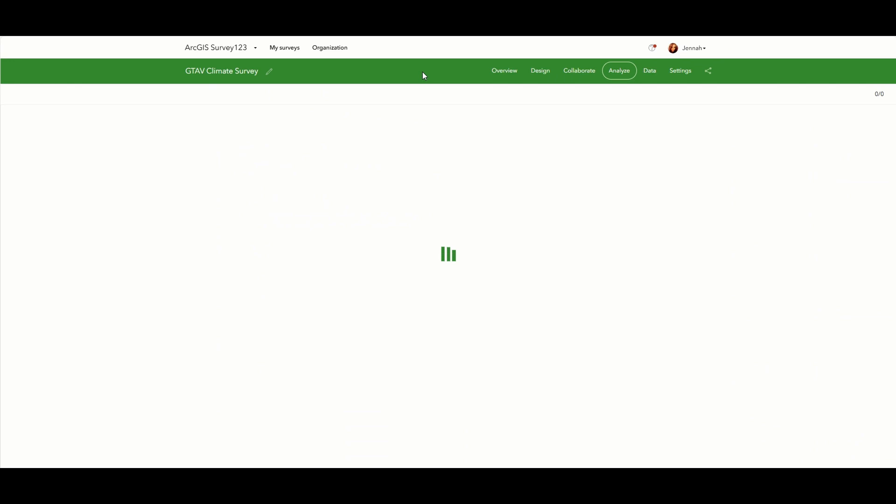
pyautogui.click(199, 117)
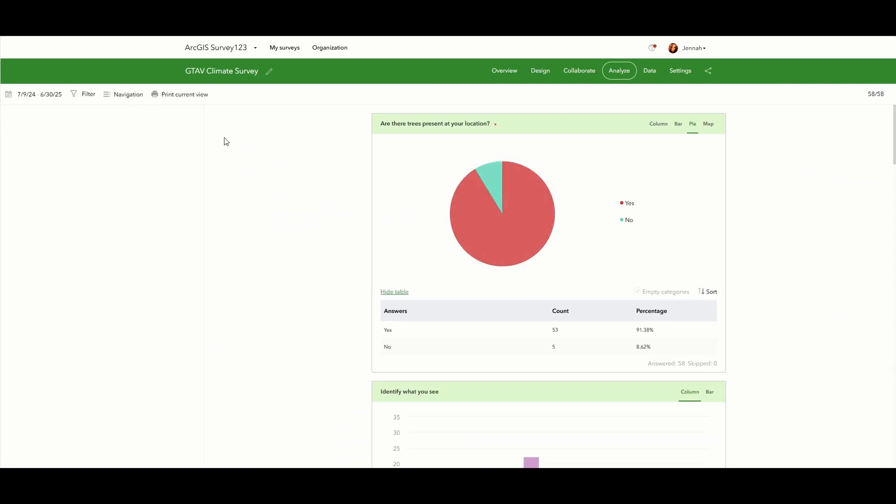
pyautogui.scroll(-5, 668, 205)
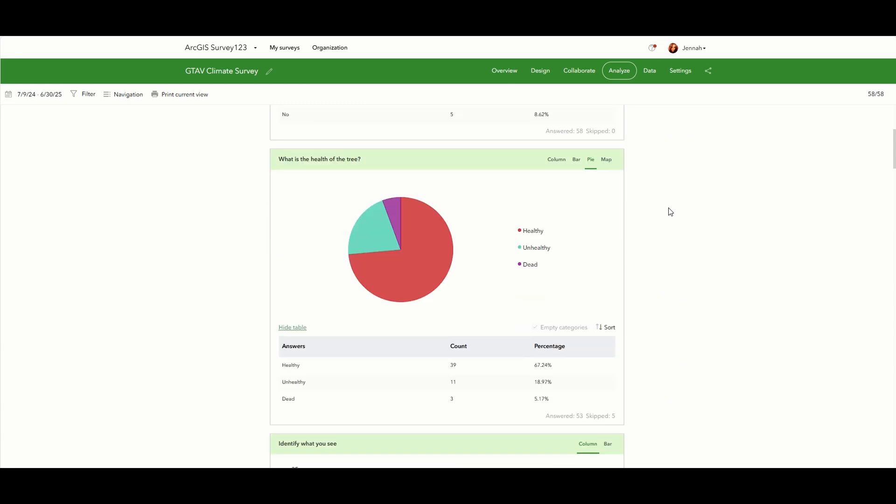
pyautogui.scroll(-13, 668, 210)
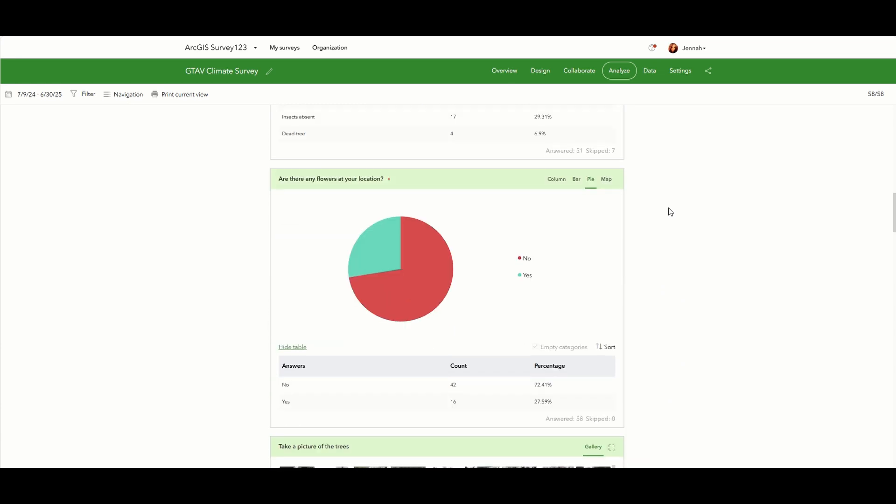
pyautogui.scroll(-8, 670, 212)
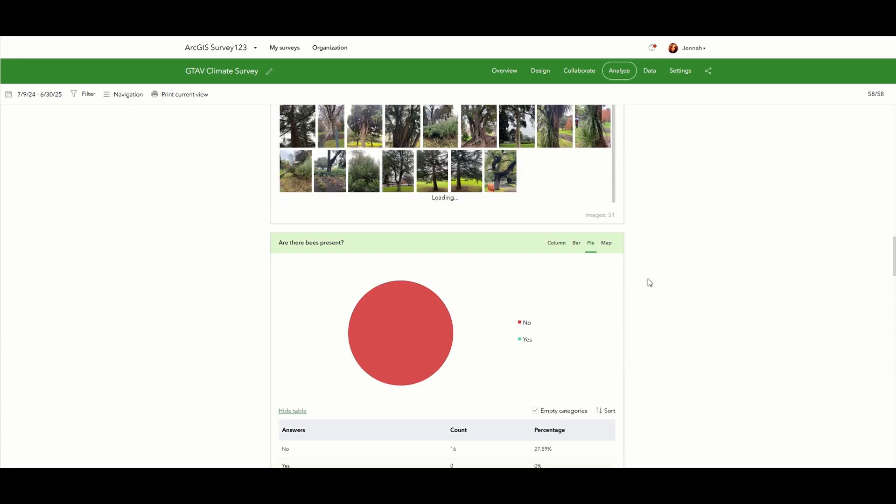
pyautogui.scroll(-20, 680, 350)
pyautogui.scroll(-15, 681, 344)
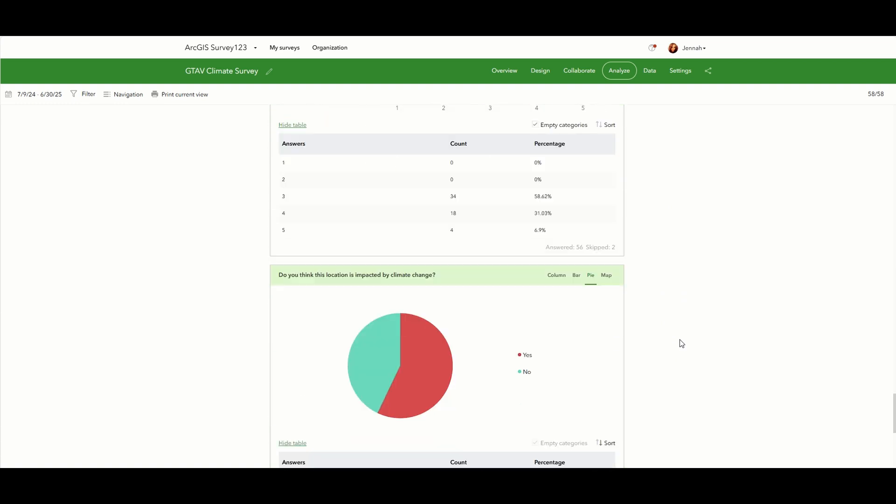
pyautogui.scroll(-8, 681, 343)
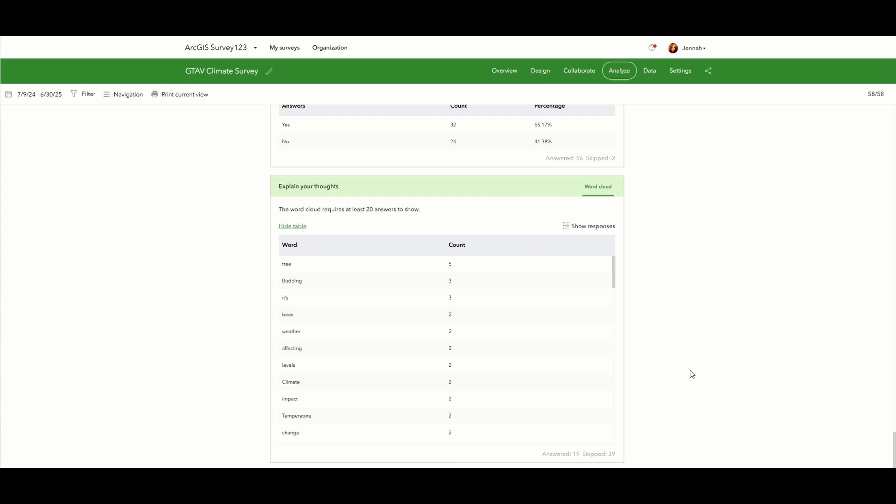
# Check the export formats for the survey's response data, and open the data in Map Viewer at Carlton Gardens.
pyautogui.click(650, 72)
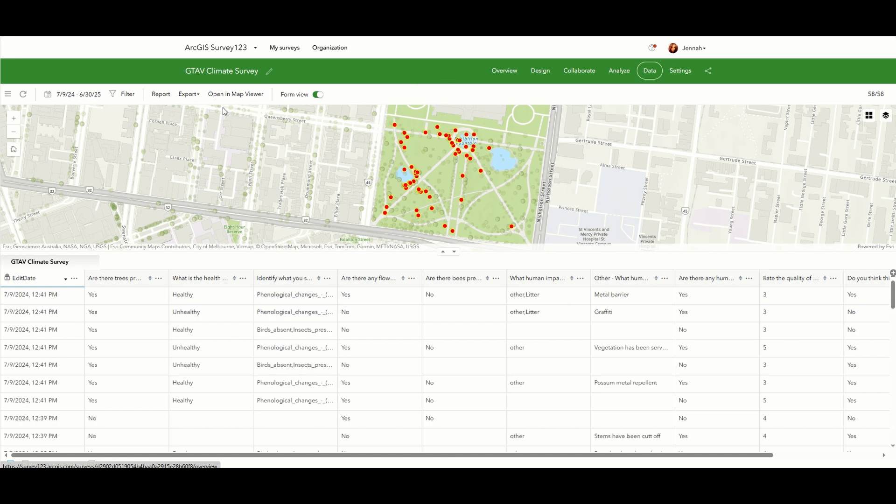
pyautogui.click(188, 96)
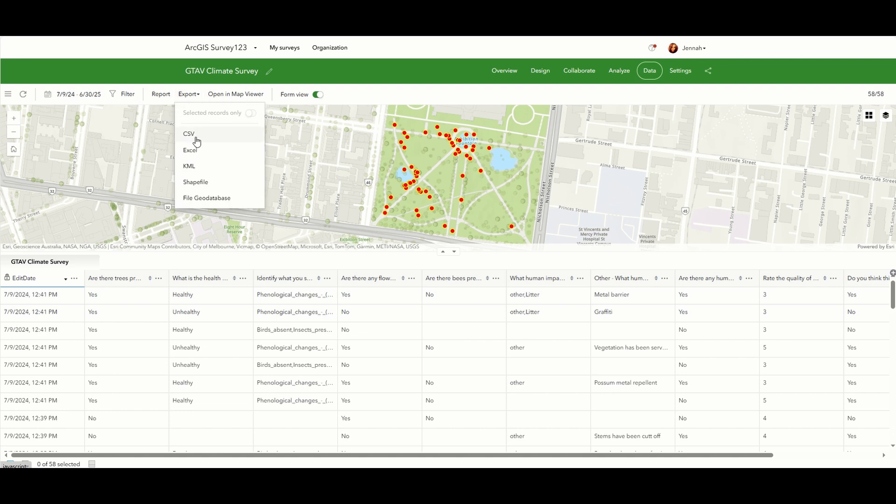
pyautogui.click(241, 98)
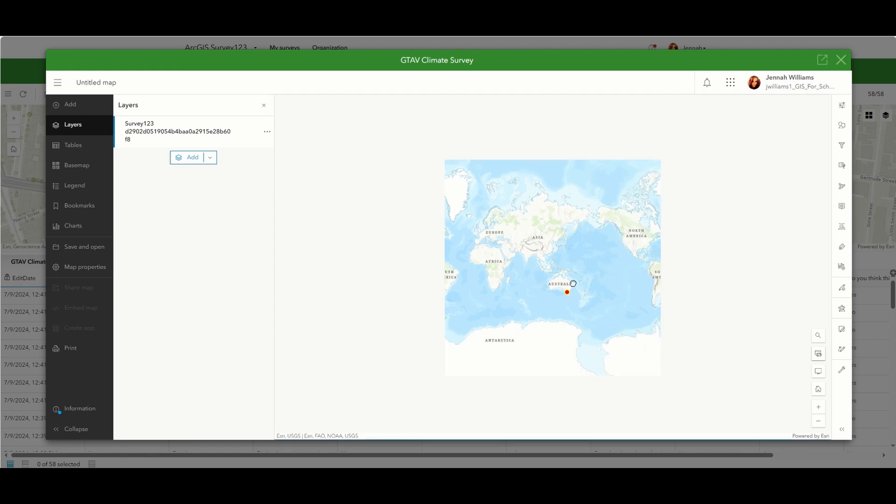
pyautogui.scroll(3, 563, 284)
pyautogui.scroll(5, 563, 283)
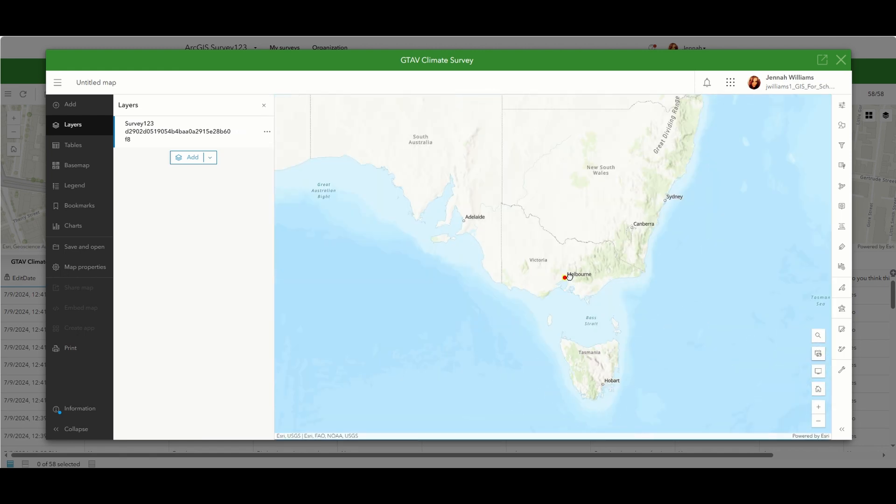
pyautogui.scroll(6, 549, 292)
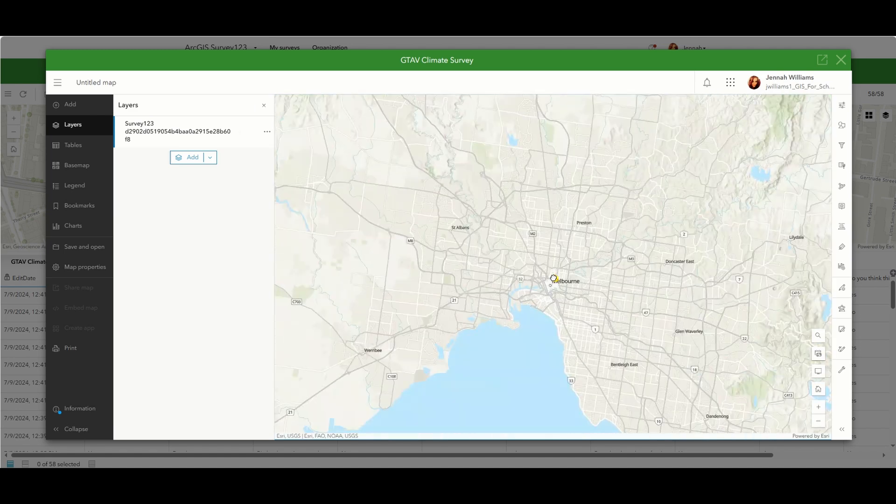
pyautogui.scroll(2, 564, 281)
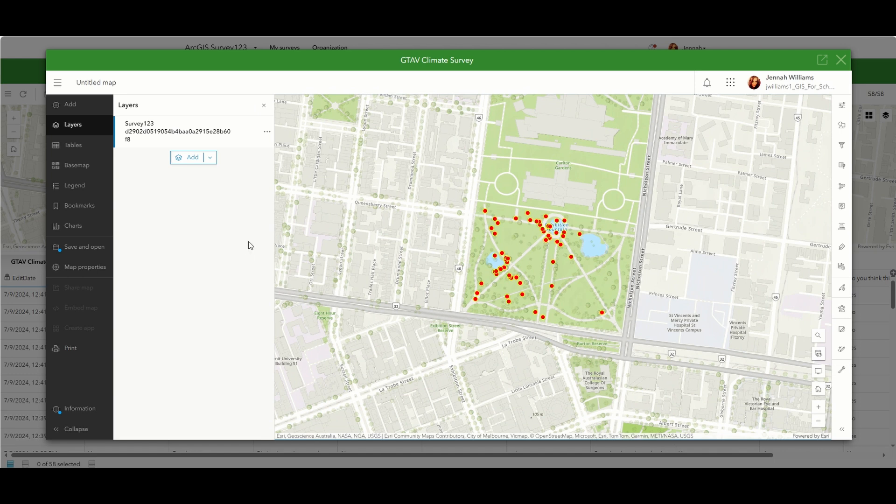
# Rename the Survey123 layer as "Field Data Points".
pyautogui.click(267, 133)
pyautogui.click(253, 195)
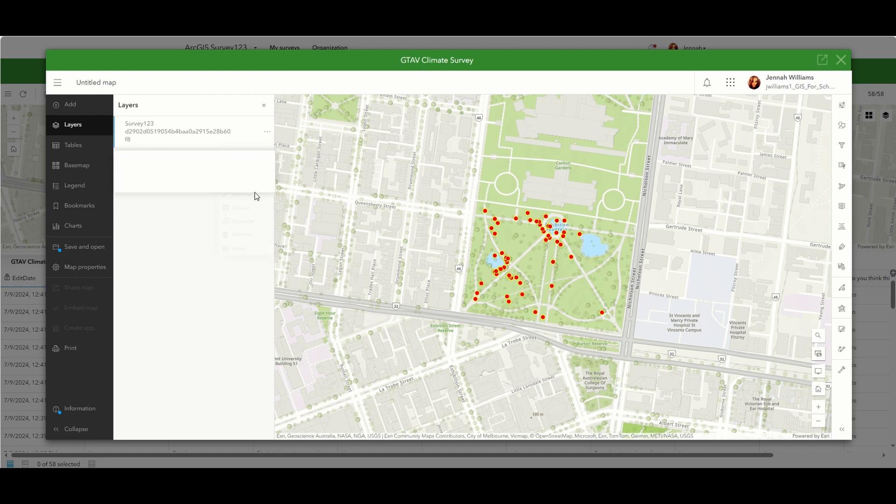
pyautogui.moveTo(264, 175); pyautogui.dragTo(99, 183)
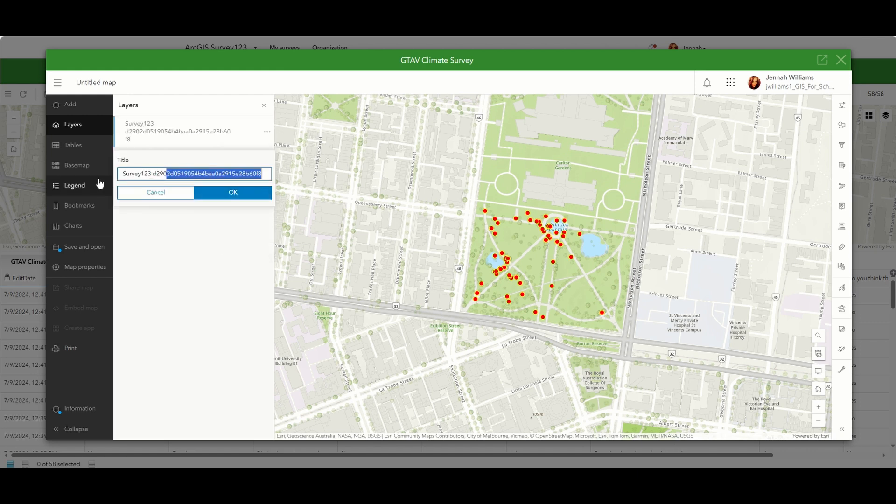
pyautogui.press('BackSpace')
pyautogui.press('BackSpace')
pyautogui.press('BackSpace')
pyautogui.press('BackSpace')
pyautogui.press('BackSpace')
pyautogui.press('BackSpace')
pyautogui.press('BackSpace')
pyautogui.press('BackSpace')
pyautogui.press('BackSpace')
pyautogui.press('BackSpace')
pyautogui.press('BackSpace')
pyautogui.press('BackSpace')
pyautogui.press('BackSpace')
pyautogui.press('BackSpace')
pyautogui.press('BackSpace')
pyautogui.write('Field Data ')
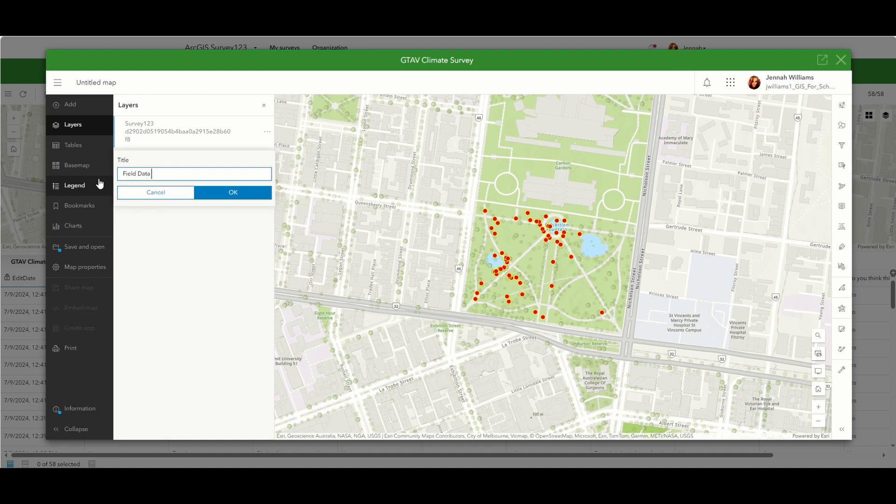
pyautogui.write('Points')
pyautogui.click(206, 199)
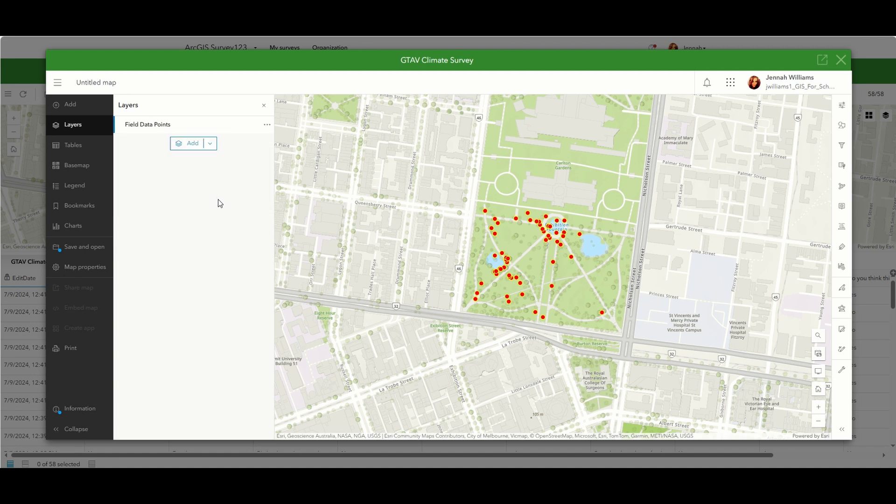
# Save the map with the title "Carlton Gardens Data" in the Training folder.
pyautogui.click(76, 251)
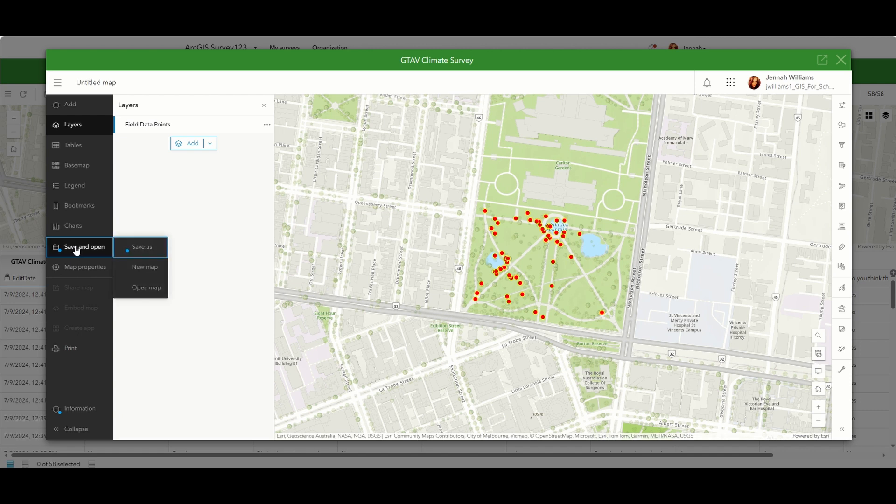
pyautogui.click(140, 248)
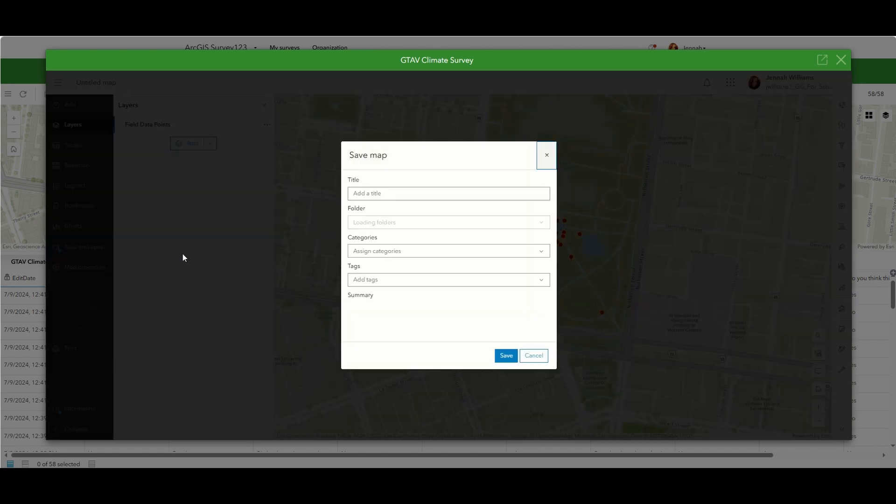
pyautogui.click(388, 187)
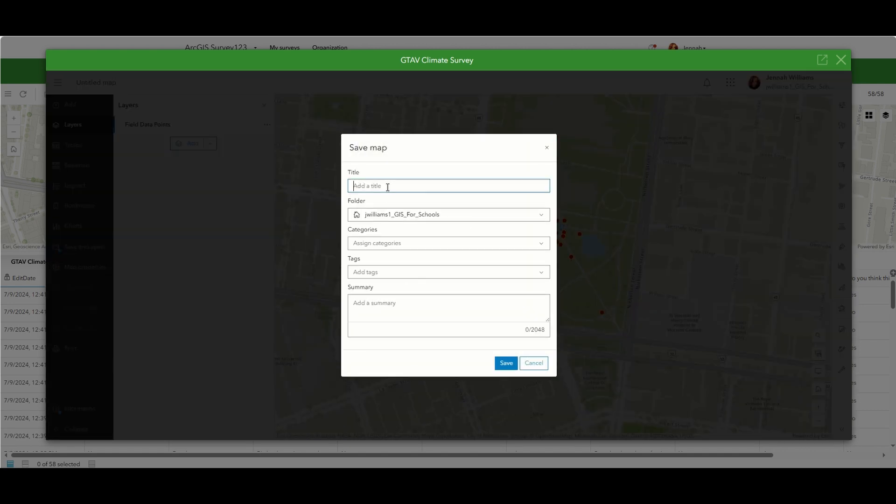
pyautogui.write('Carlton Gardens Data')
pyautogui.click(405, 215)
pyautogui.scroll(-10, 448, 254)
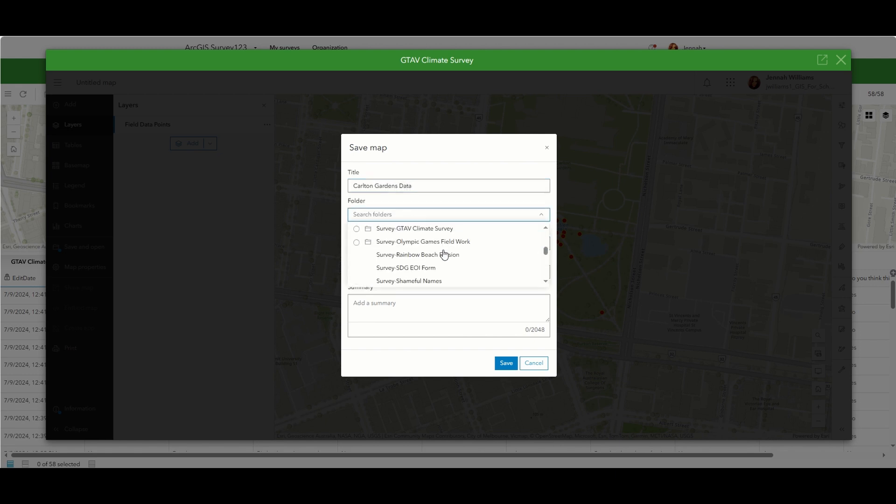
pyautogui.click(425, 272)
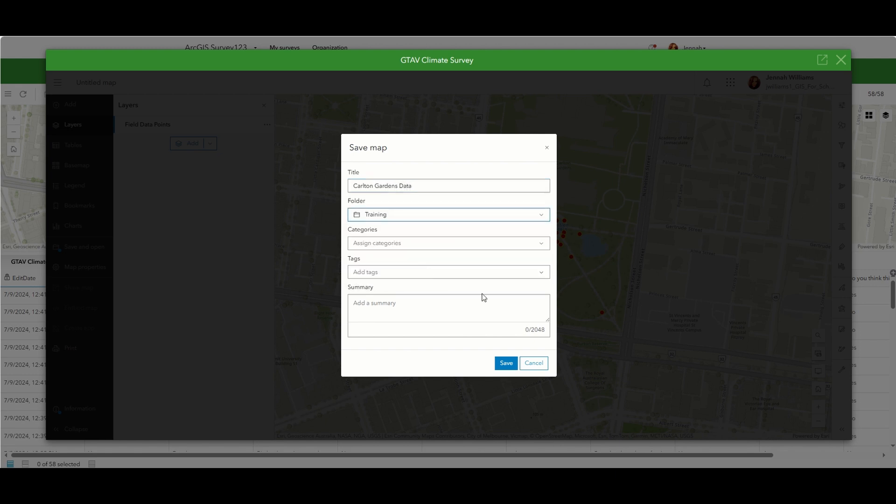
pyautogui.click(505, 362)
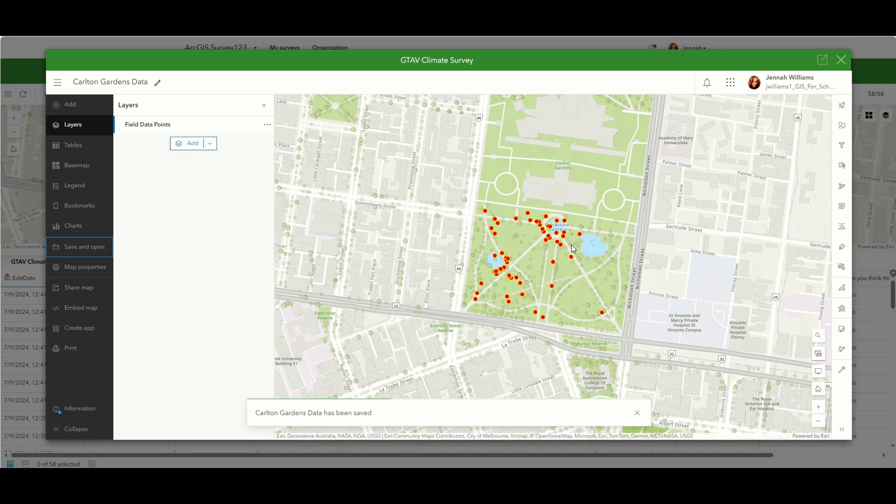
pyautogui.scroll(2, 571, 245)
pyautogui.moveTo(538, 289); pyautogui.dragTo(525, 265)
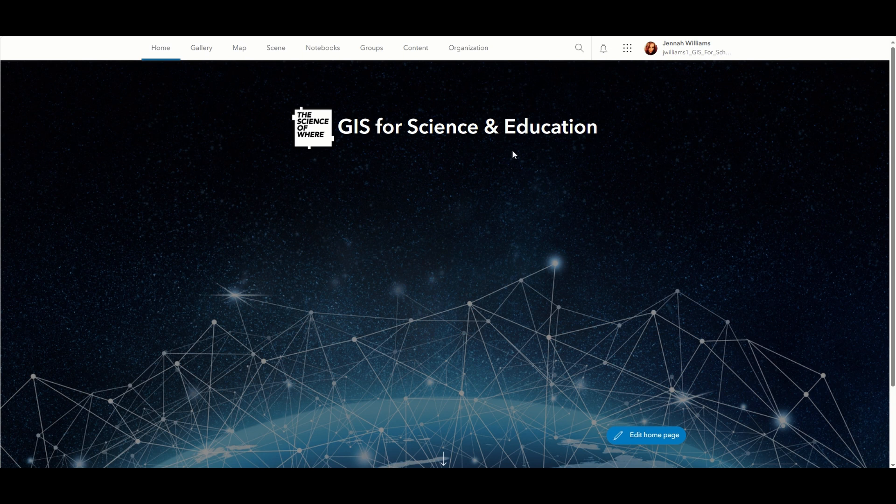
# In ArcGIS Online, open the sharing settings of the Carlton Gardens Data web map from the content list.
pyautogui.click(422, 54)
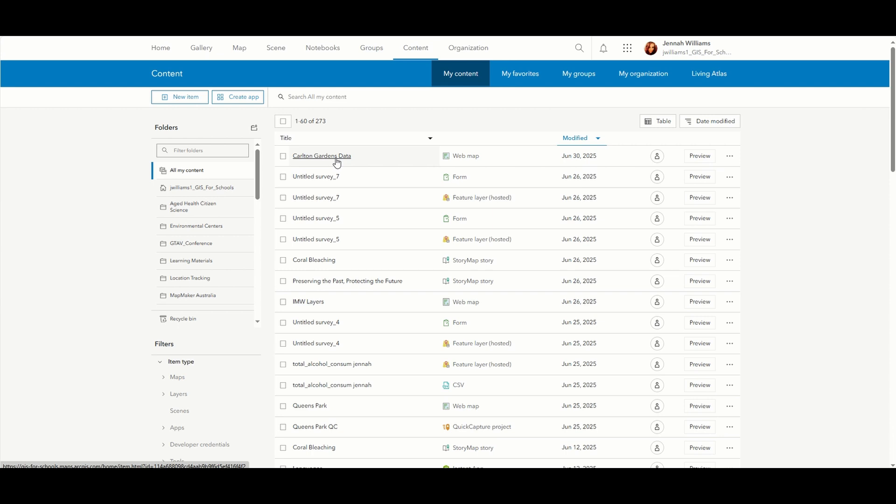
pyautogui.click(656, 158)
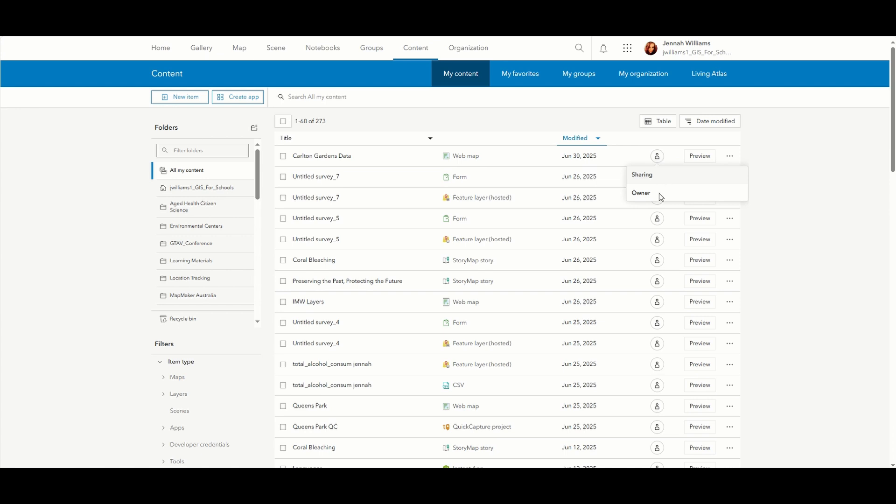
pyautogui.click(658, 161)
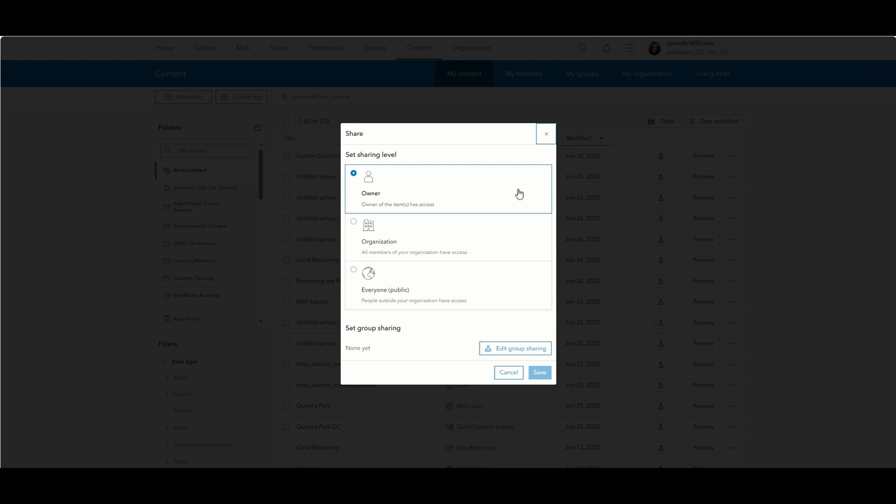
pyautogui.click(477, 241)
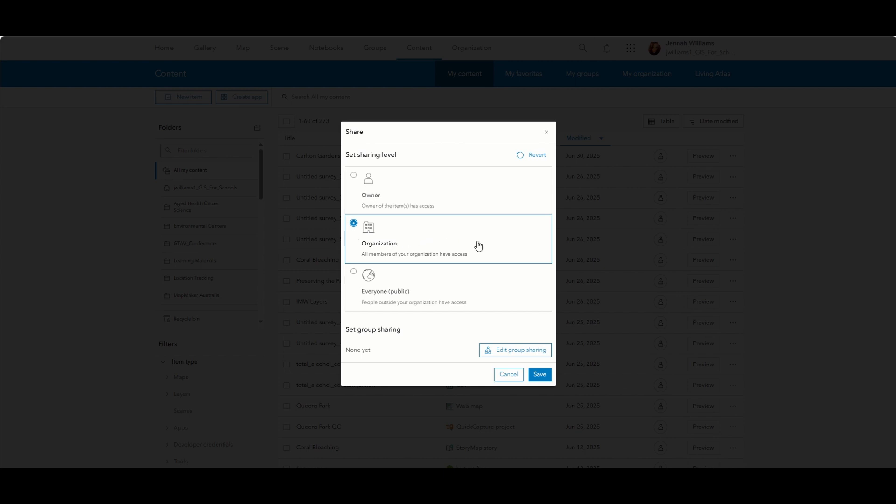
pyautogui.click(442, 287)
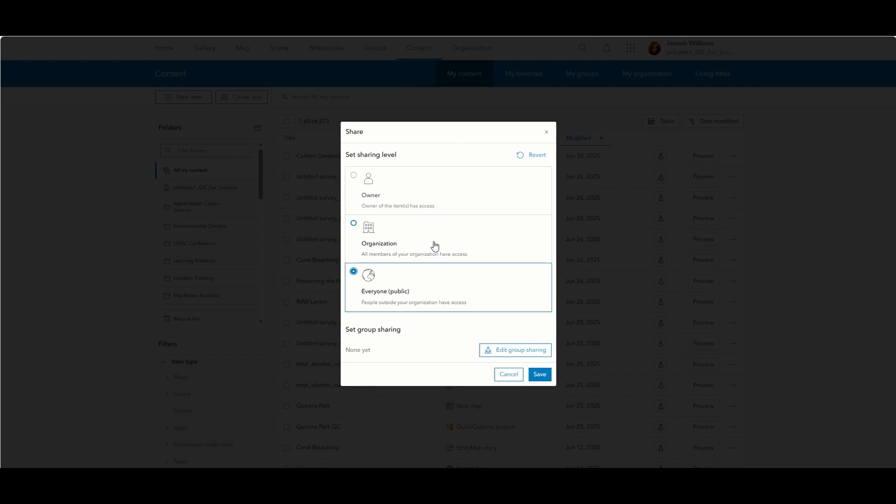
pyautogui.click(443, 200)
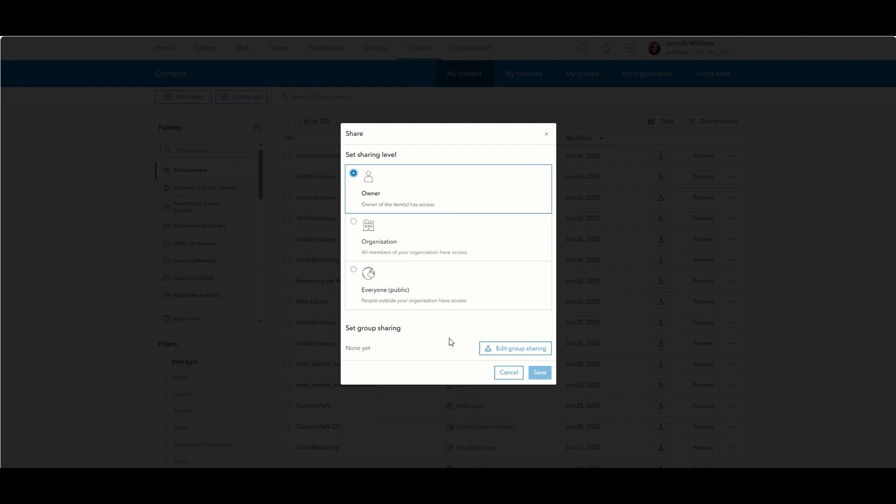
# Share the Carlton Gardens Data map with the ENSO group at the Owner sharing level and save the settings.
pyautogui.click(521, 354)
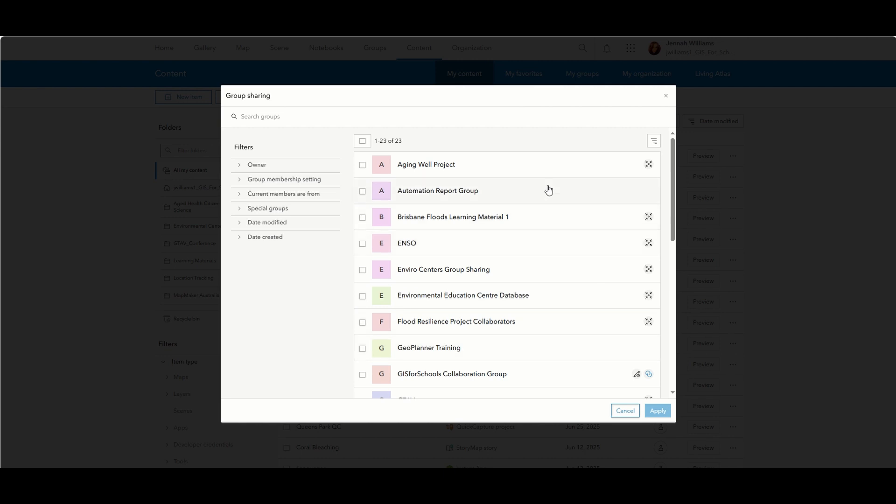
pyautogui.scroll(-4, 462, 272)
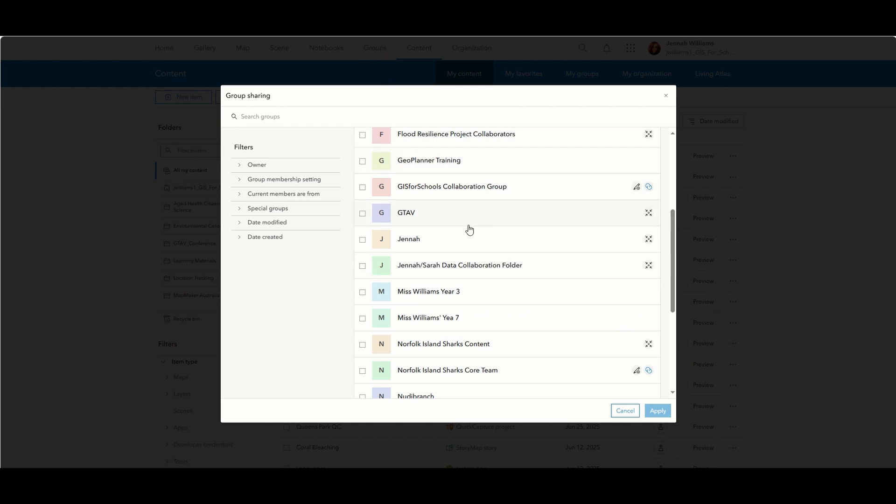
pyautogui.scroll(4, 469, 228)
pyautogui.click(404, 248)
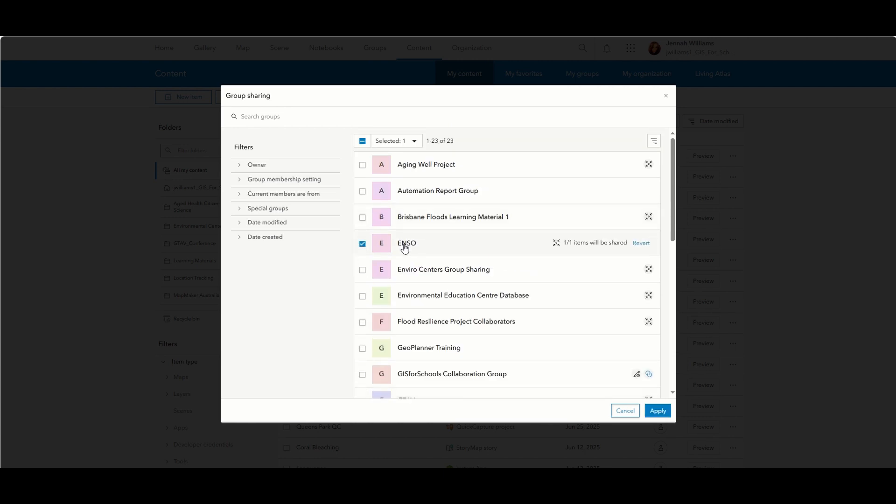
pyautogui.click(658, 410)
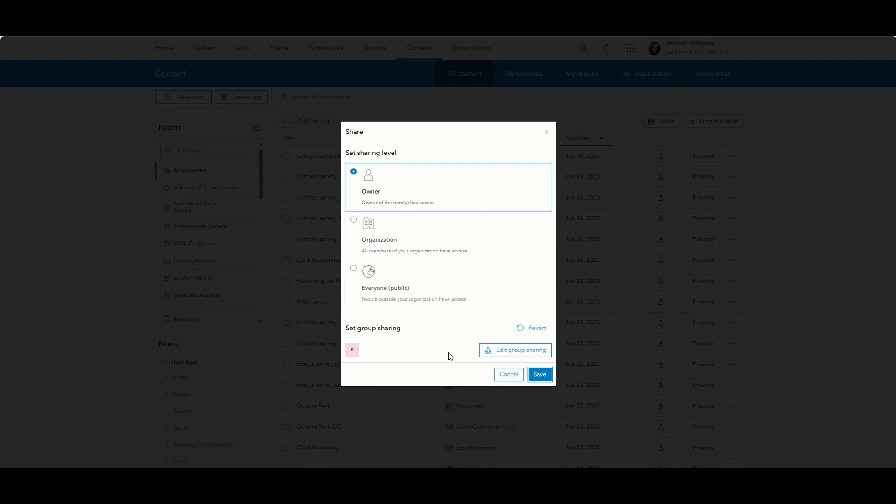
pyautogui.click(540, 375)
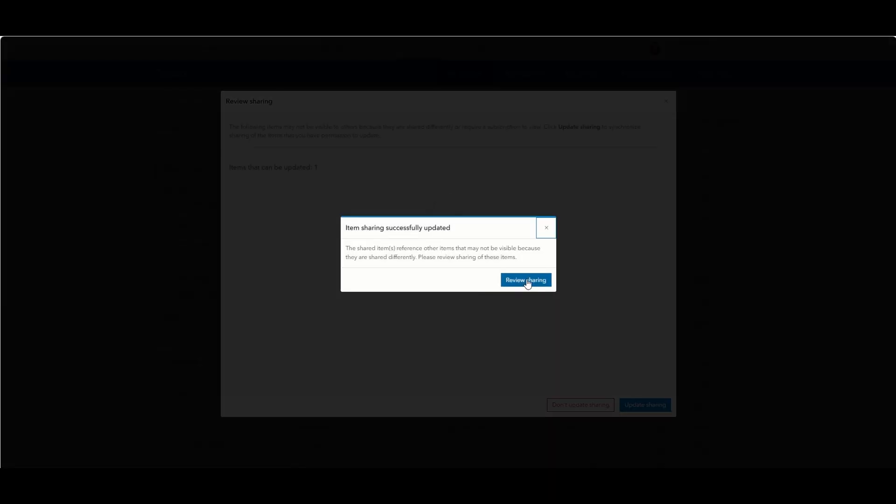
# Update the sharing of the referenced GTAV Climate Survey feature layer and check the web map's sharing details.
pyautogui.click(526, 281)
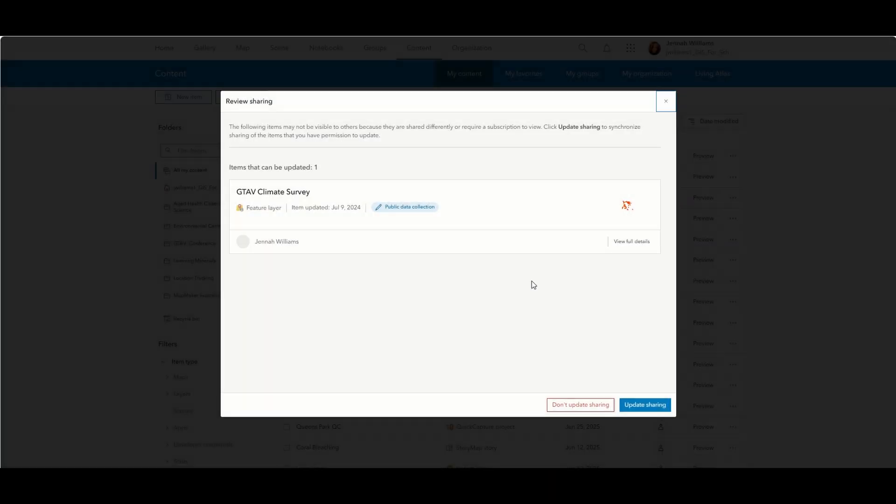
pyautogui.click(653, 405)
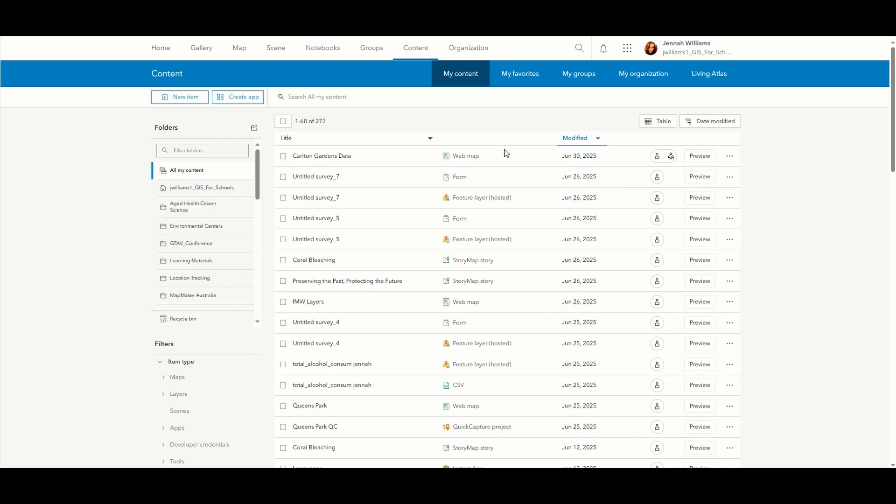
pyautogui.click(657, 167)
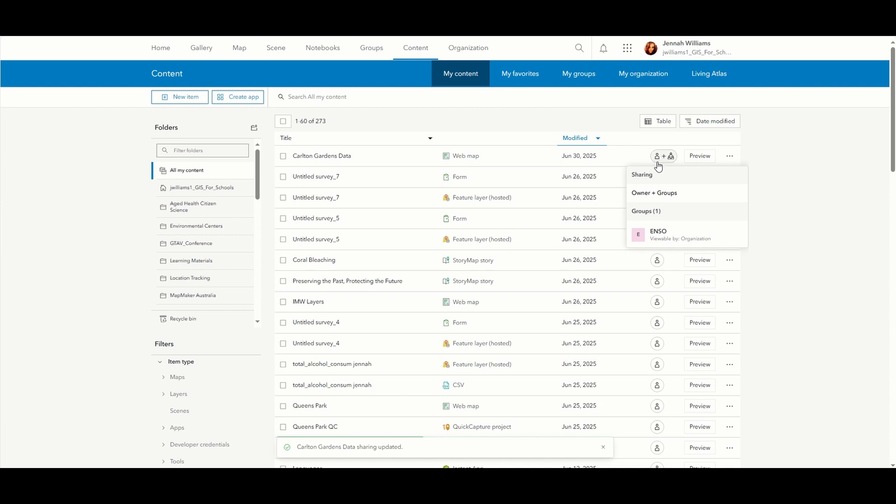